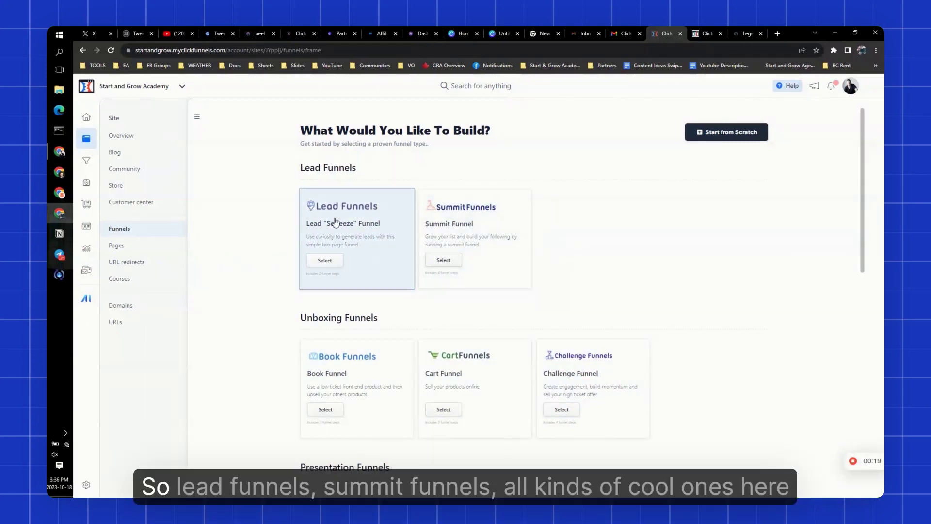
- Browse the funnel type list and select the Challenge Funnel type
scroll(533, 243, down, 2)
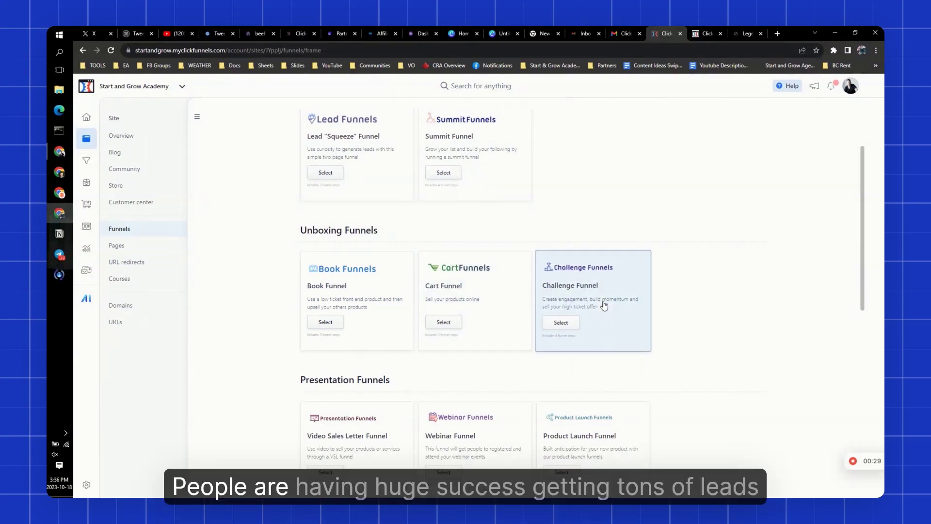
scroll(605, 305, down, 2)
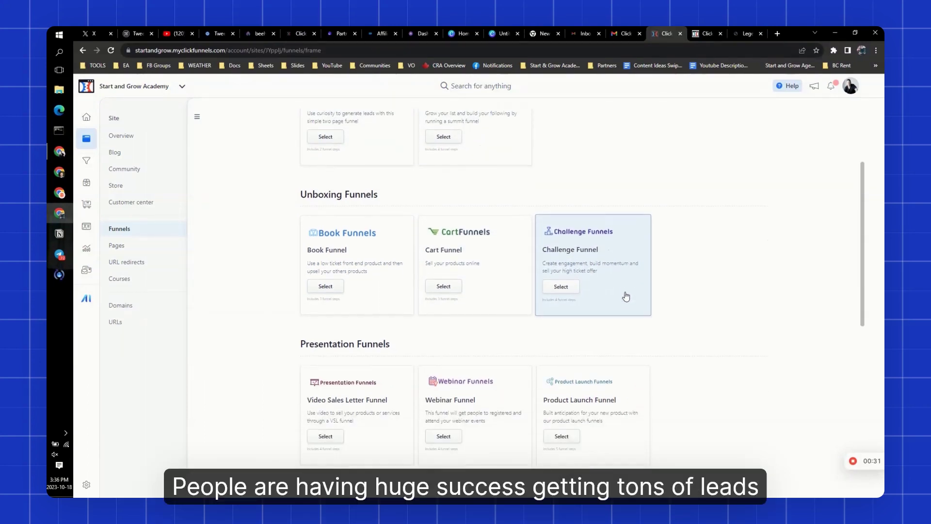
scroll(667, 308, down, 1)
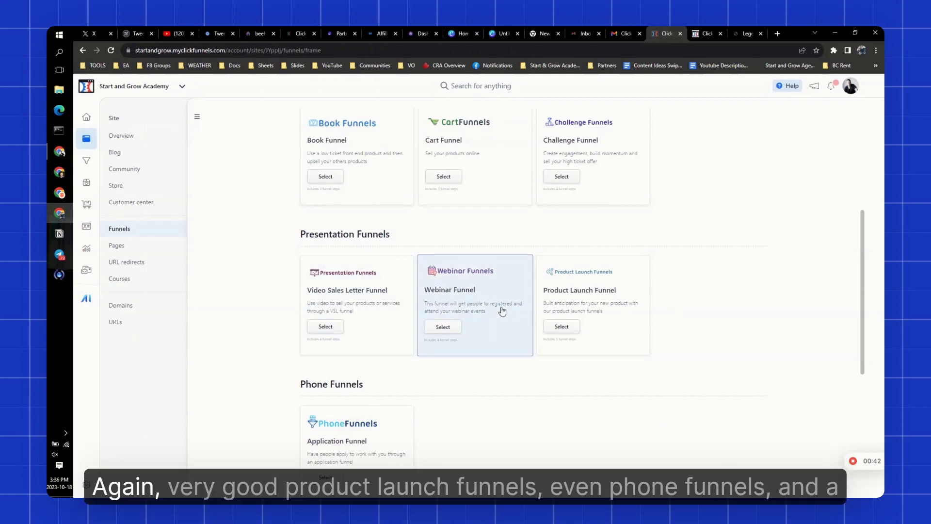
scroll(509, 388, down, 5)
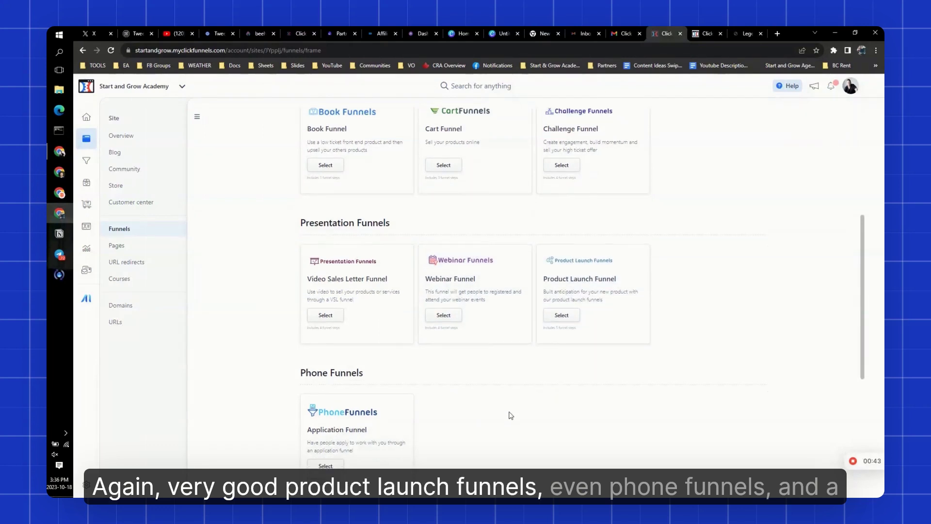
scroll(288, 333, down, 1)
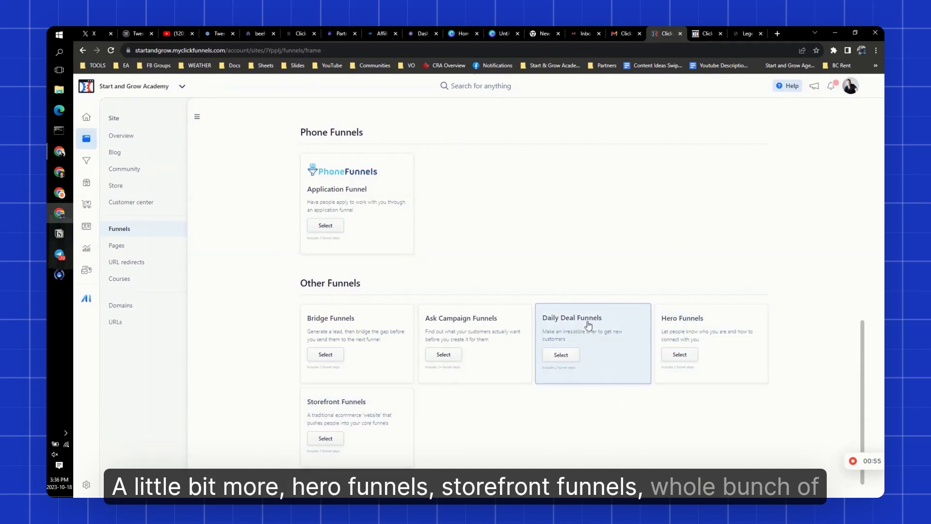
scroll(548, 383, up, 5)
scroll(522, 415, up, 4)
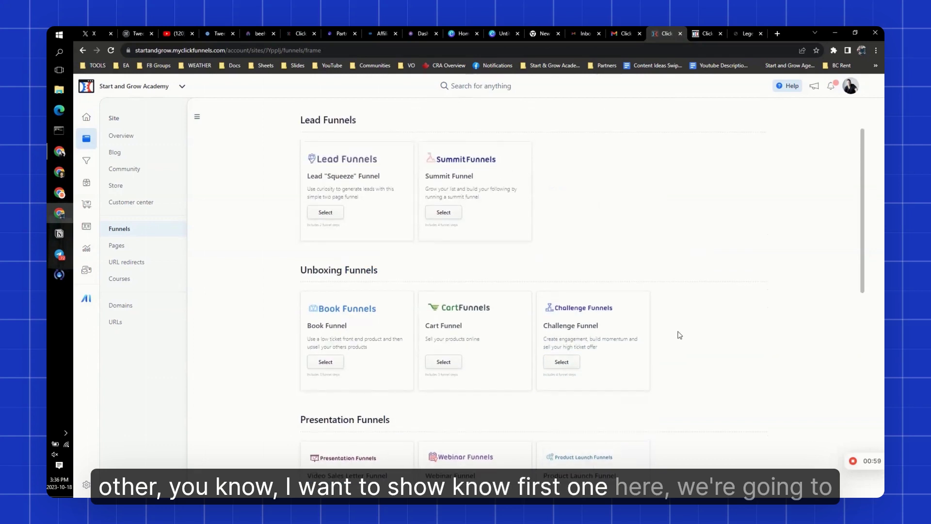
click(566, 360)
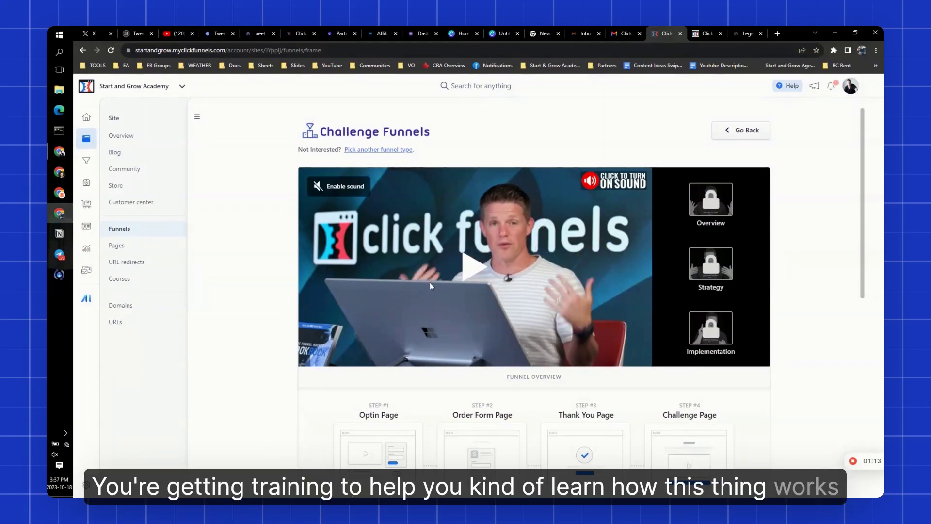
- Scroll past the four-step overview to the six Challenge Funnel templates
scroll(436, 299, down, 1)
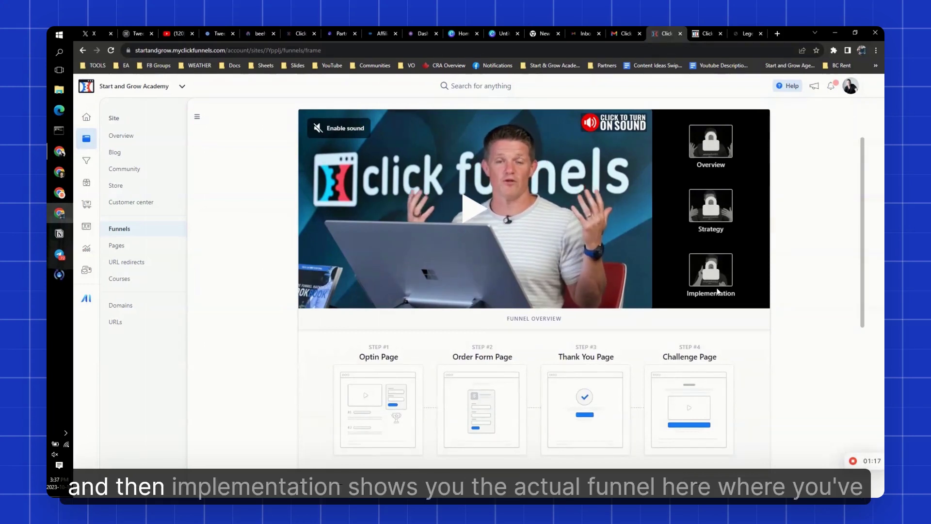
scroll(746, 298, down, 1)
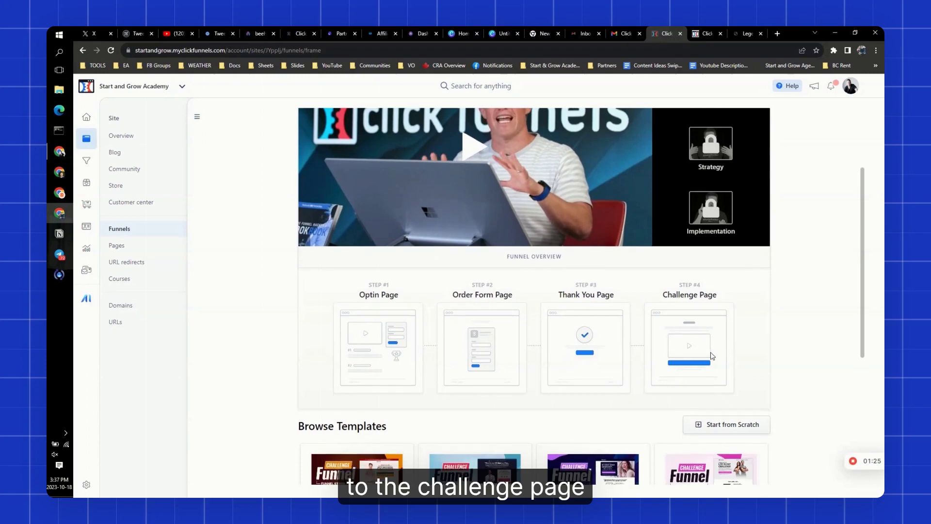
scroll(698, 359, down, 2)
scroll(284, 376, down, 2)
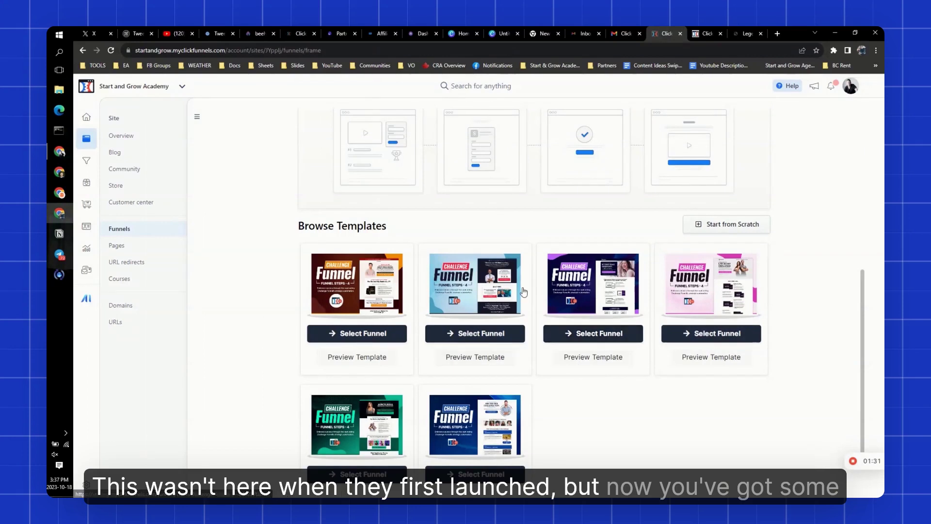
- Preview a Challenge Funnel template's opt-in page in a new tab, then return to the template list
click(476, 357)
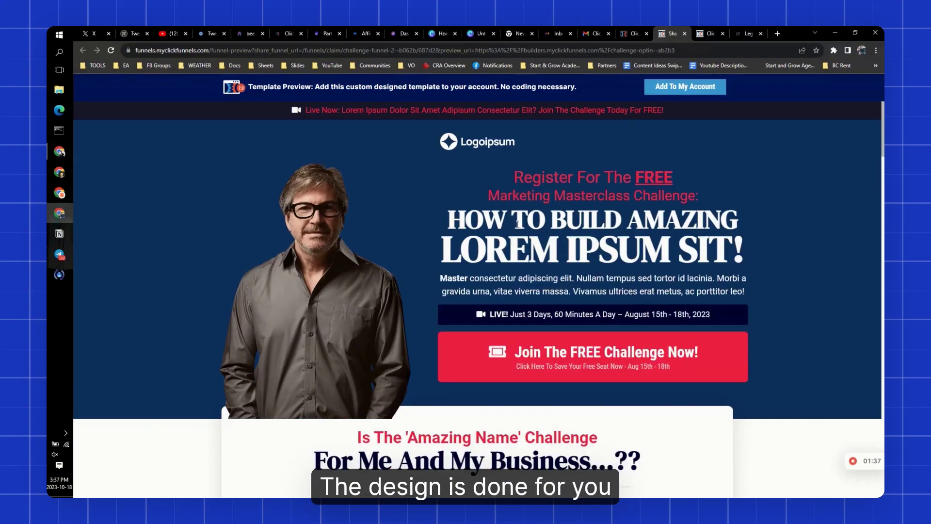
scroll(396, 213, down, 5)
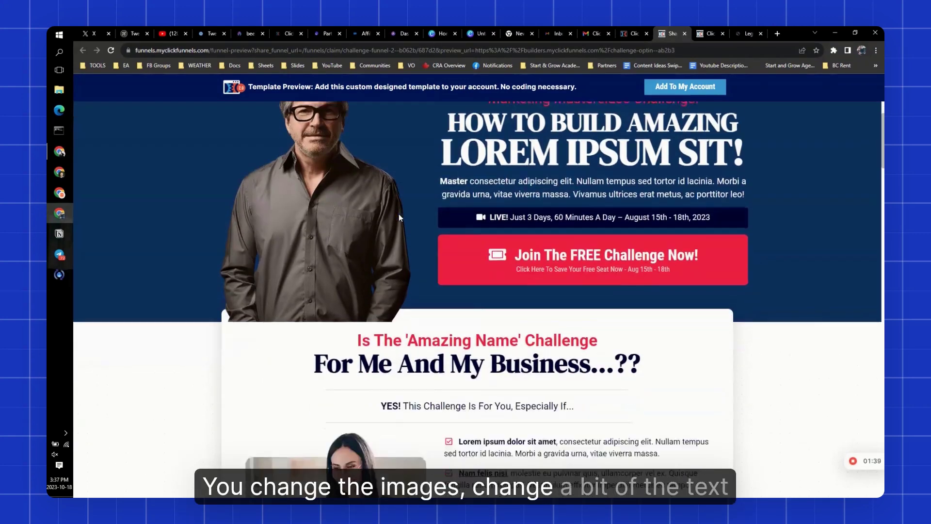
scroll(483, 279, down, 10)
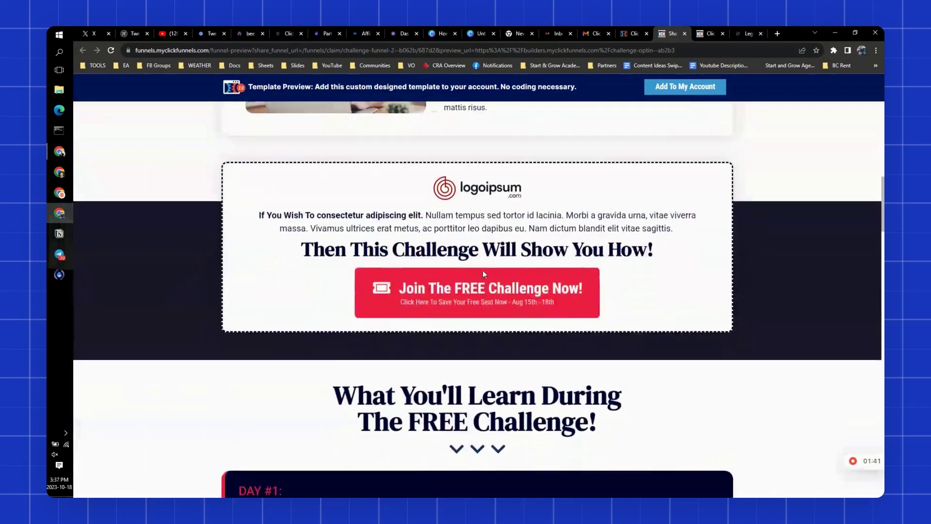
scroll(484, 274, down, 11)
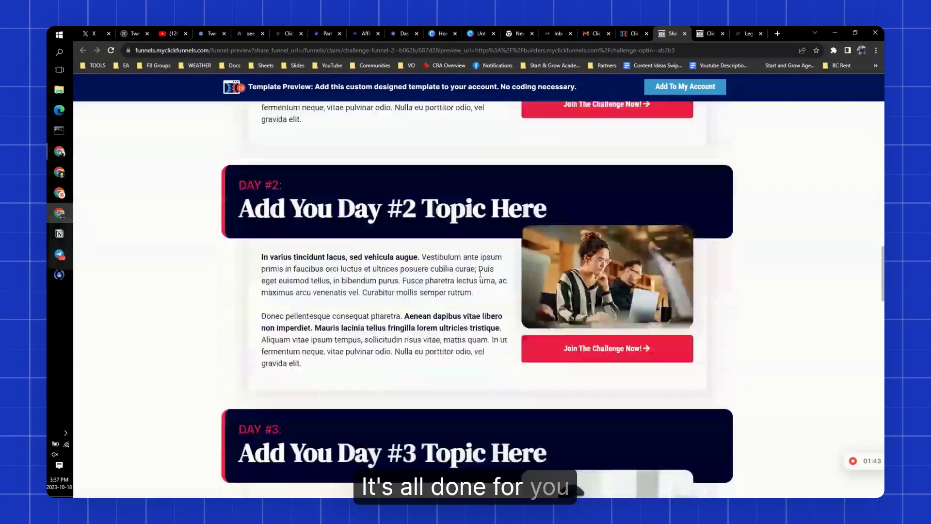
scroll(480, 274, down, 7)
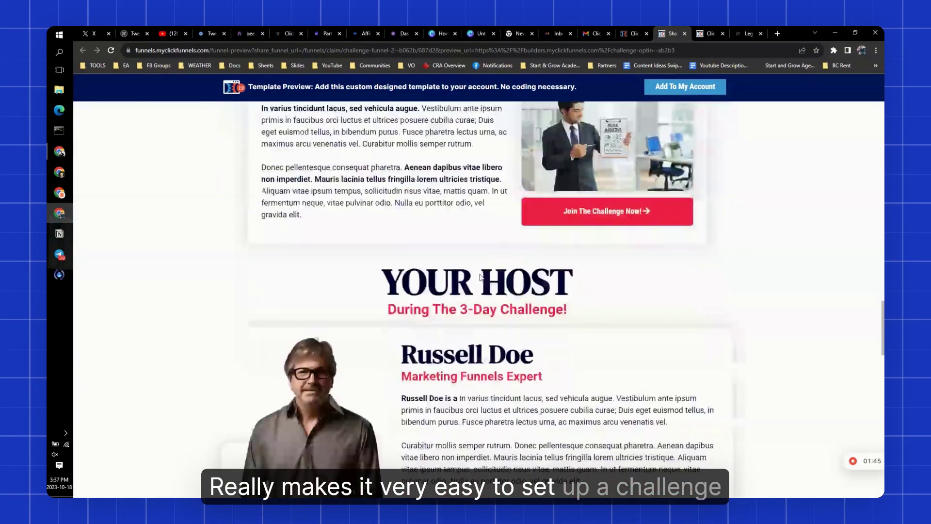
scroll(468, 215, down, 5)
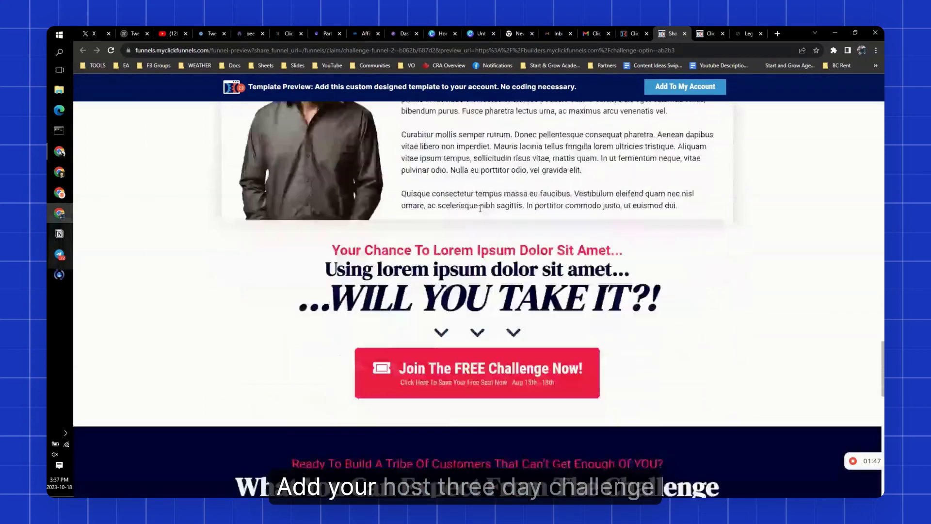
scroll(475, 217, up, 2)
scroll(475, 217, up, 18)
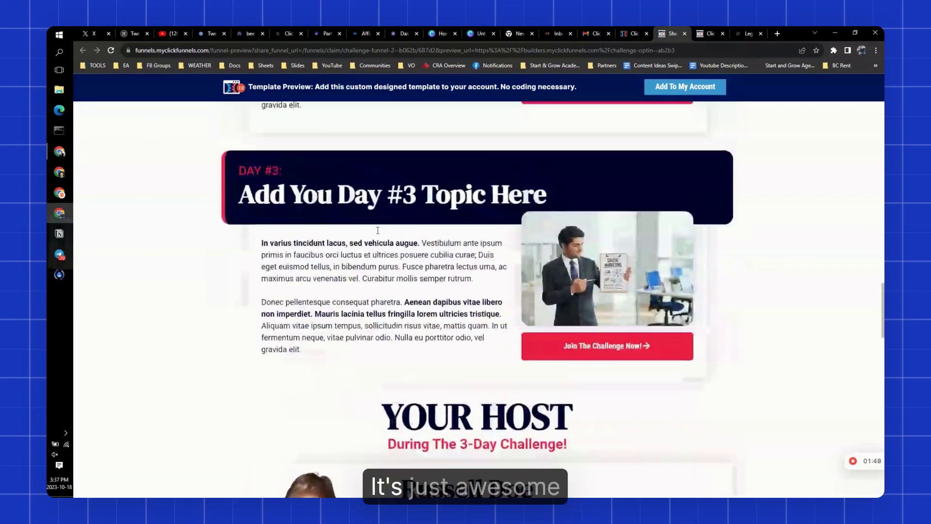
scroll(353, 217, up, 6)
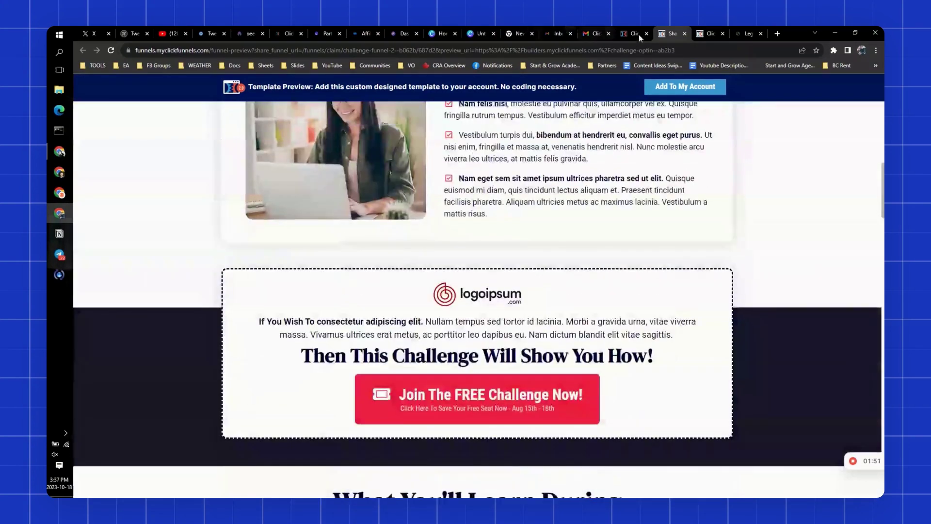
click(633, 34)
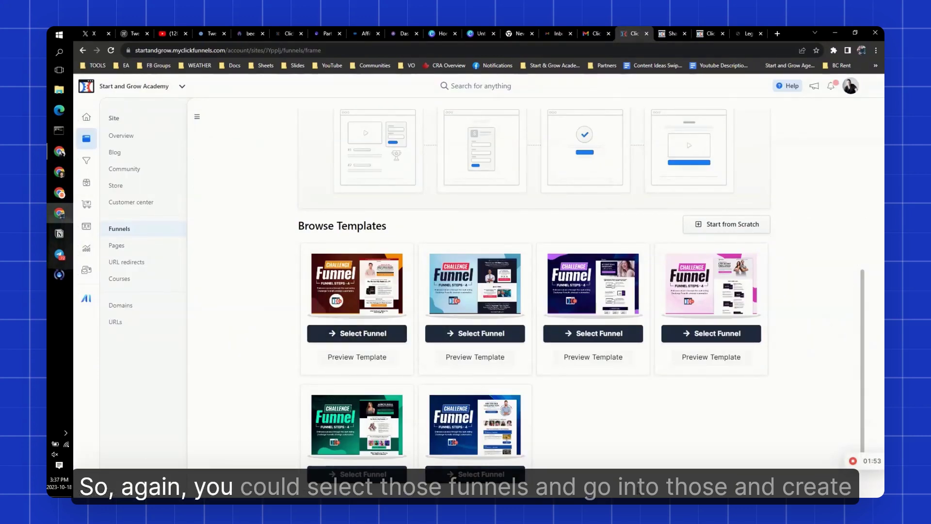
- Go back to the funnel type list and open the Lead Squeeze funnel type
scroll(555, 370, up, 4)
scroll(555, 370, up, 3)
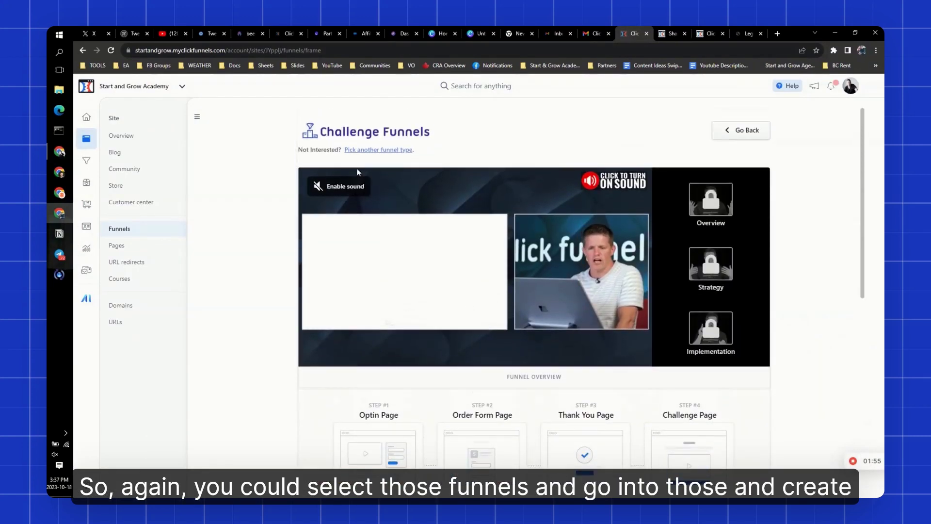
click(83, 50)
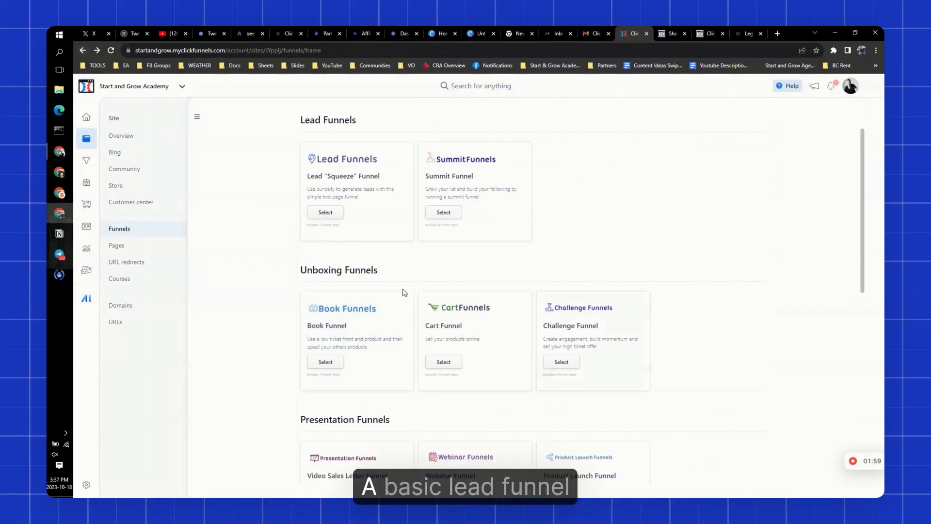
click(351, 193)
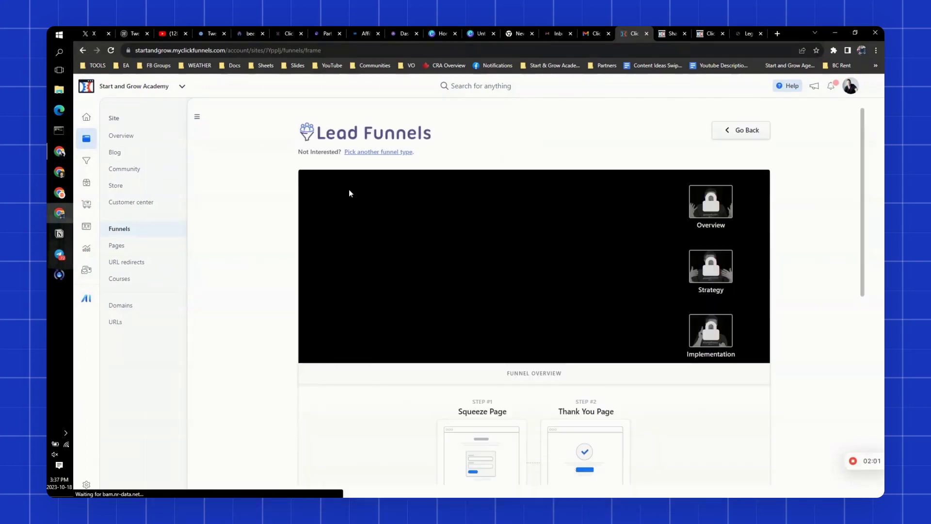
- Scroll to the Lead Squeeze templates and preview the second one in a new tab
scroll(257, 294, down, 1)
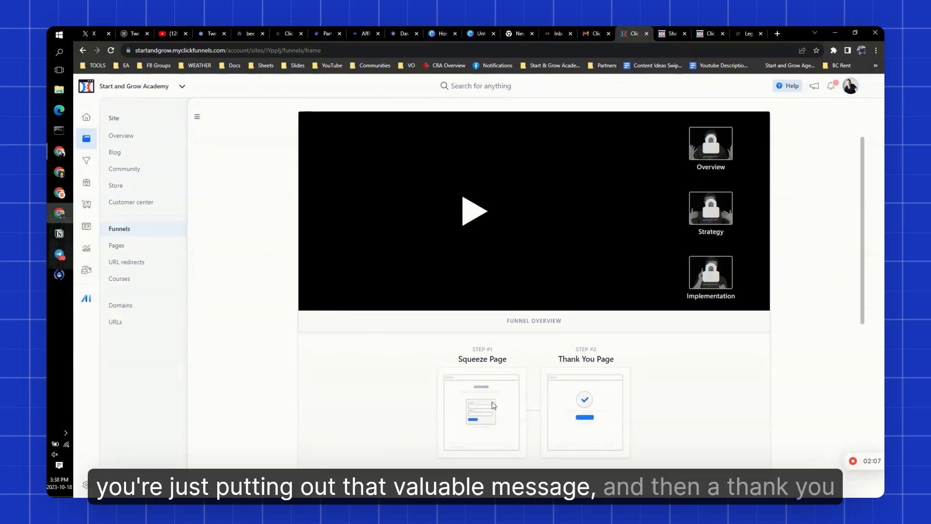
scroll(611, 408, down, 5)
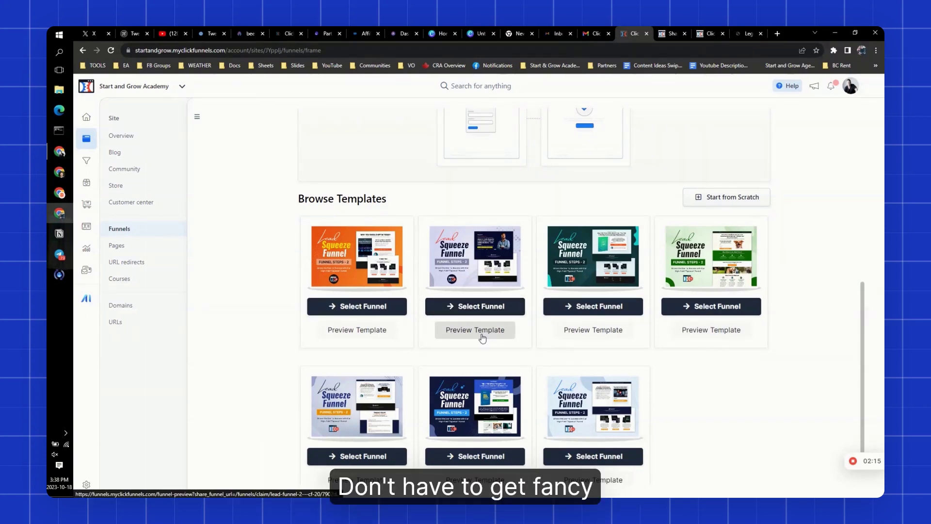
click(374, 331)
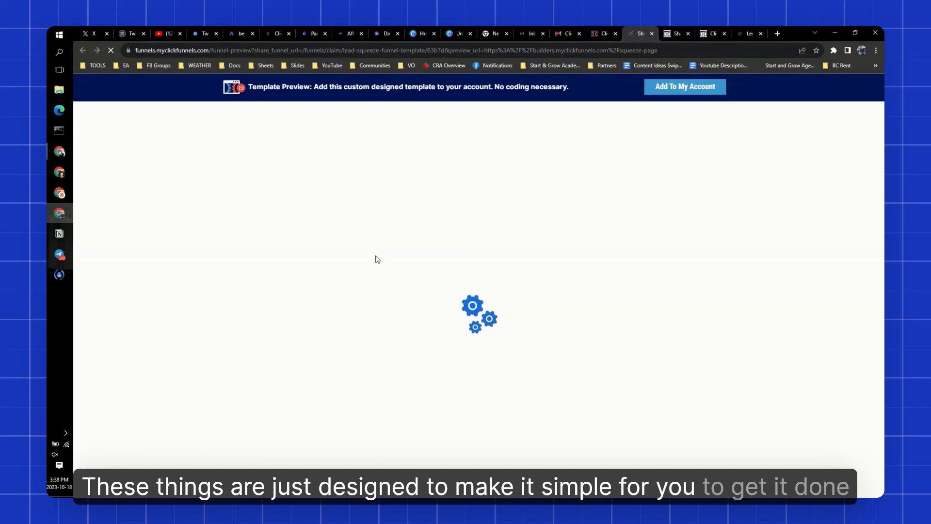
- Glance over the squeeze-page preview, then close it to return to the seven templates
scroll(610, 278, down, 2)
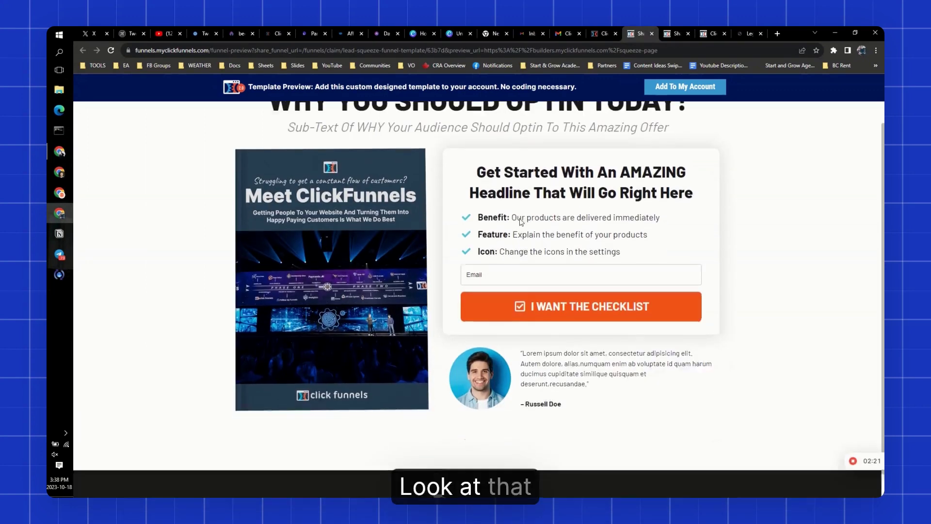
scroll(522, 222, up, 2)
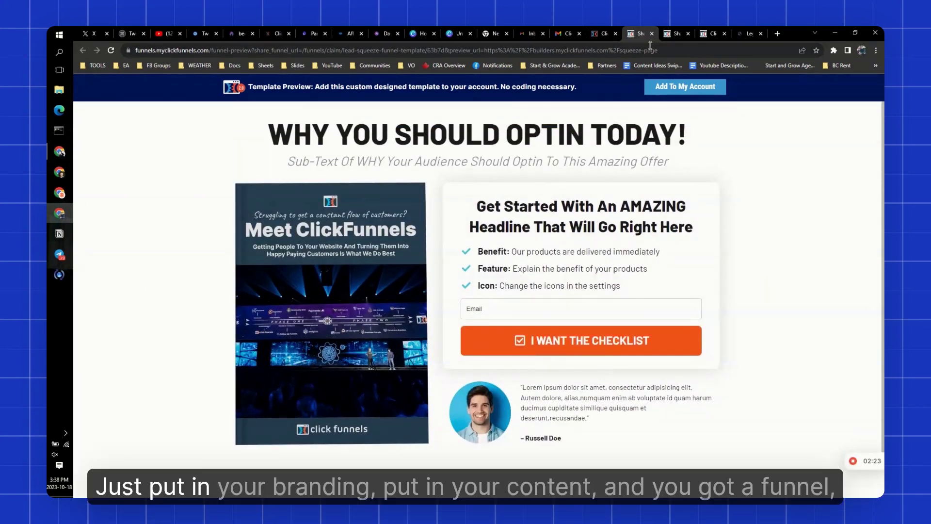
click(653, 34)
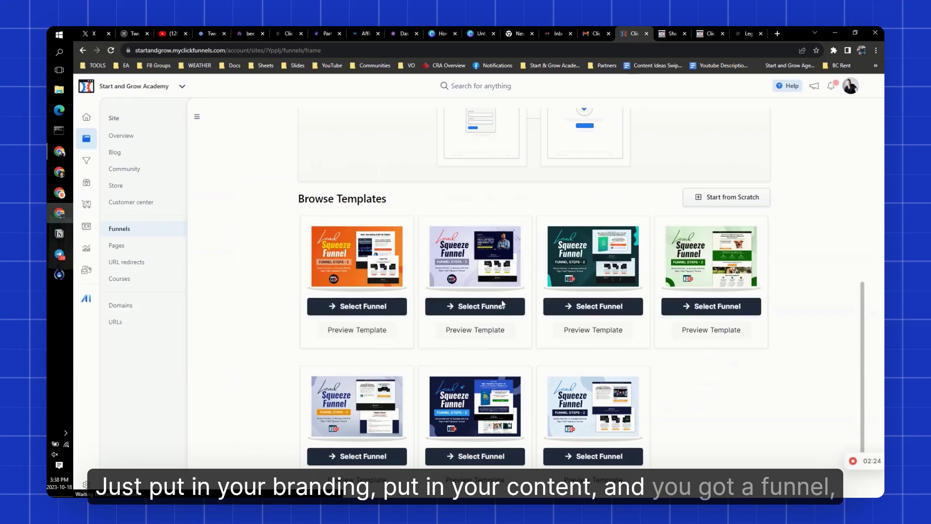
- Go back to funnel types, select Video Sales Letter Funnel, and preview one of its templates
click(83, 51)
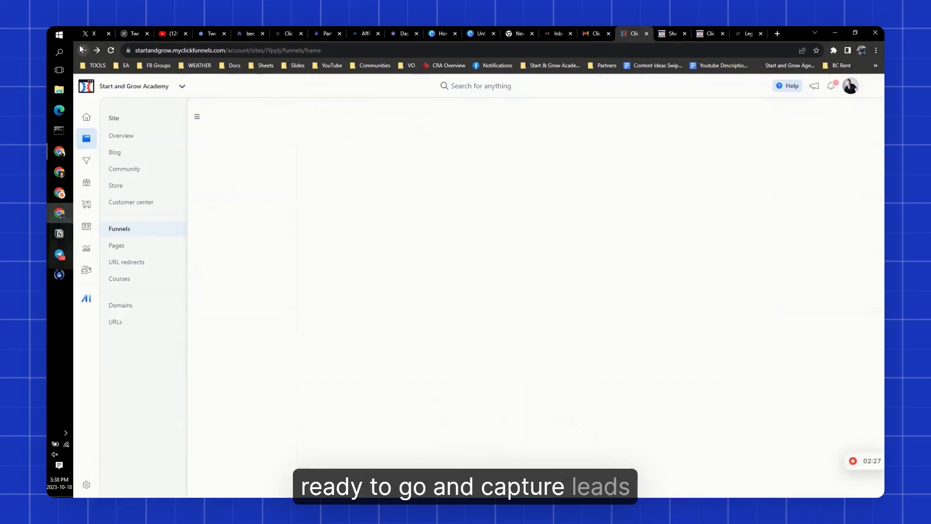
scroll(670, 276, down, 2)
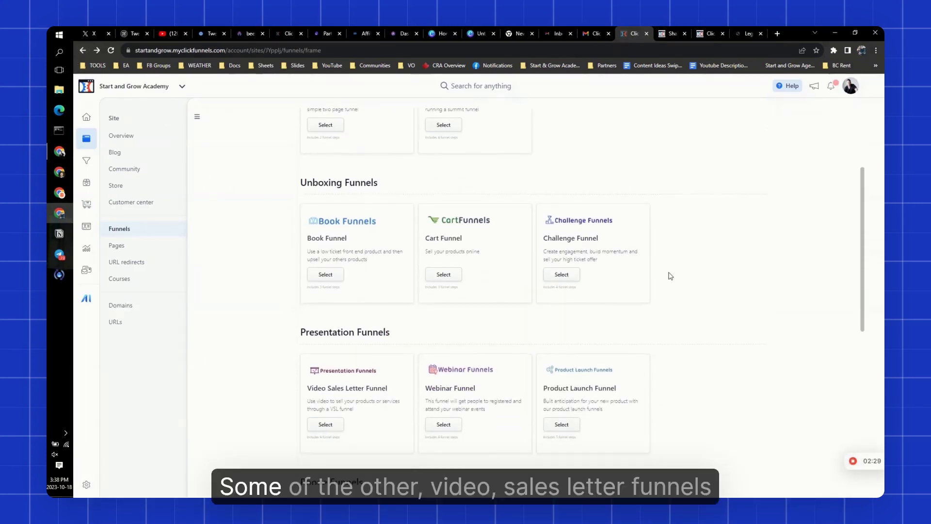
click(325, 426)
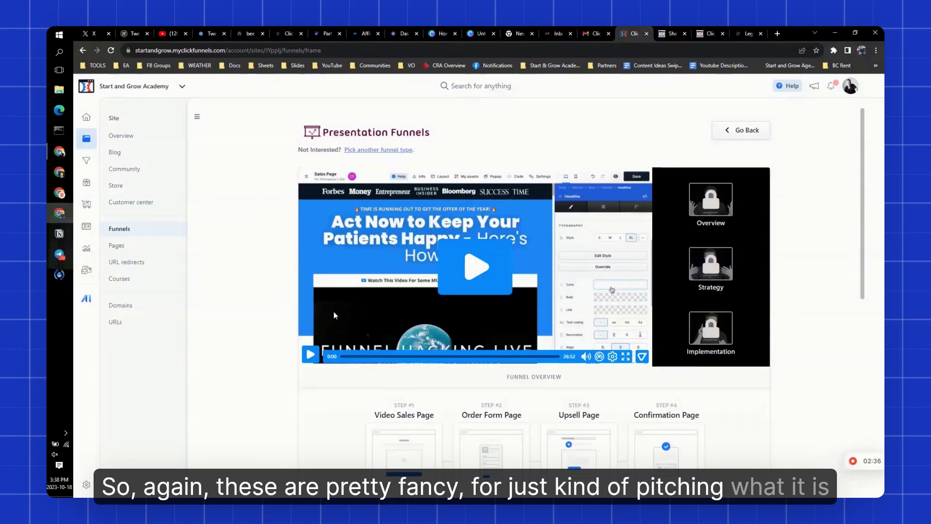
scroll(348, 325, down, 2)
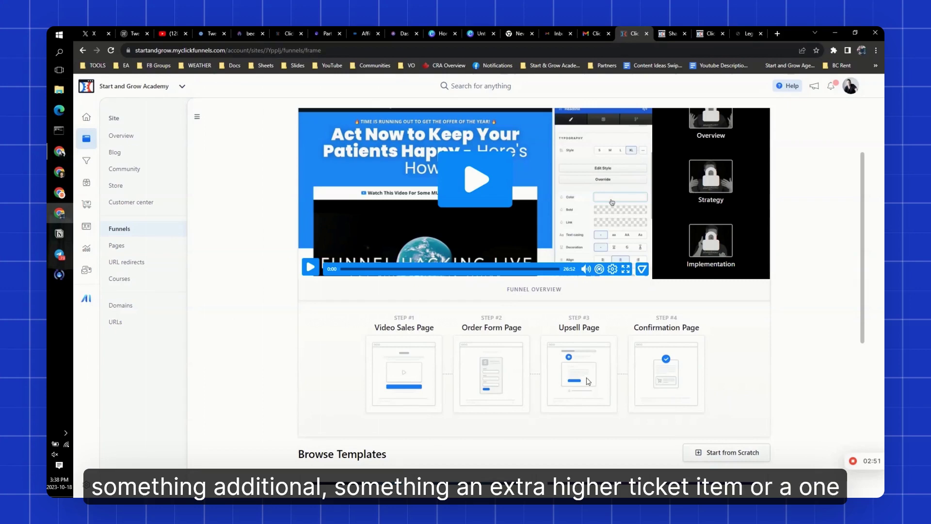
scroll(677, 359, down, 3)
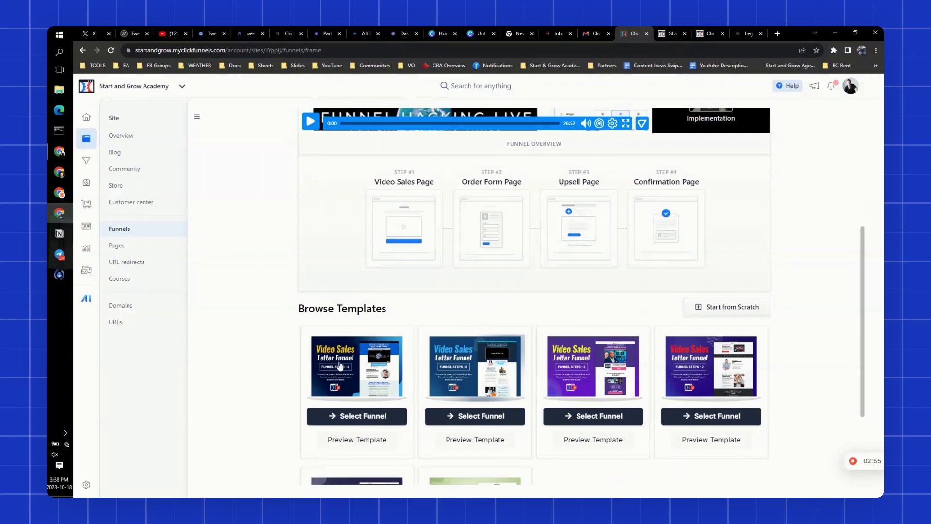
scroll(641, 364, down, 3)
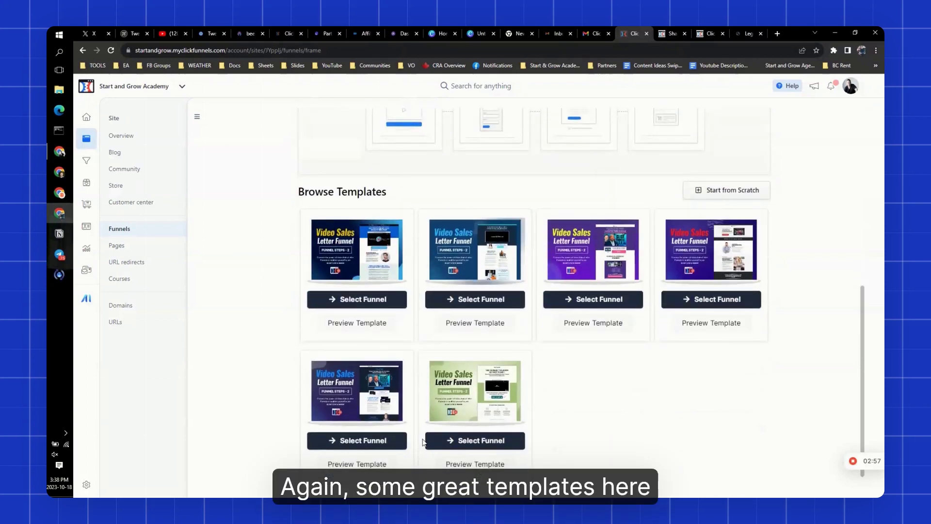
click(341, 473)
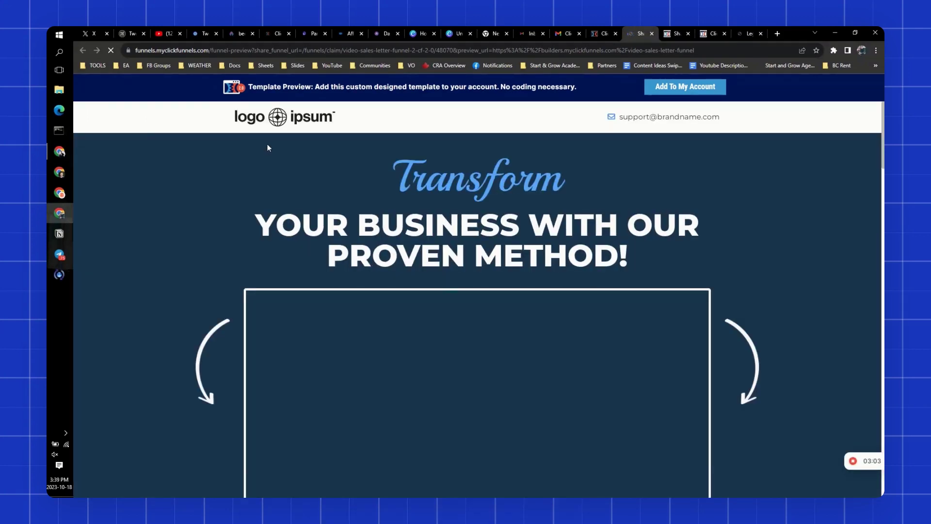
- Scroll the preview from the YouTube video block through benefits and testimonials to the FAQ
scroll(574, 374, down, 2)
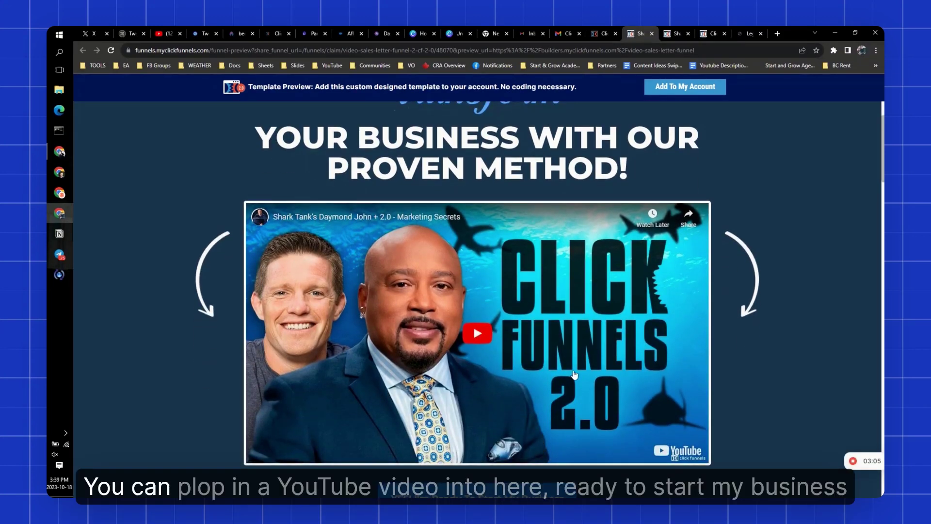
scroll(516, 343, down, 4)
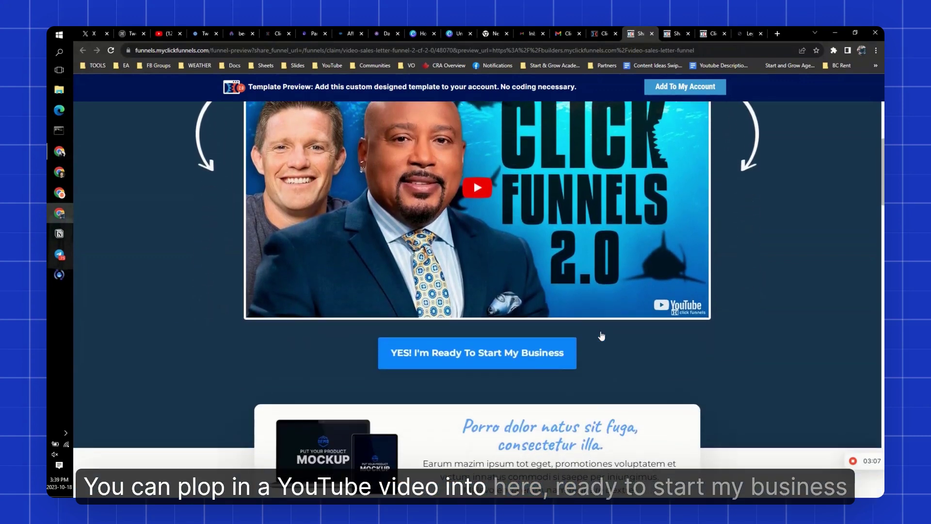
scroll(436, 321, down, 5)
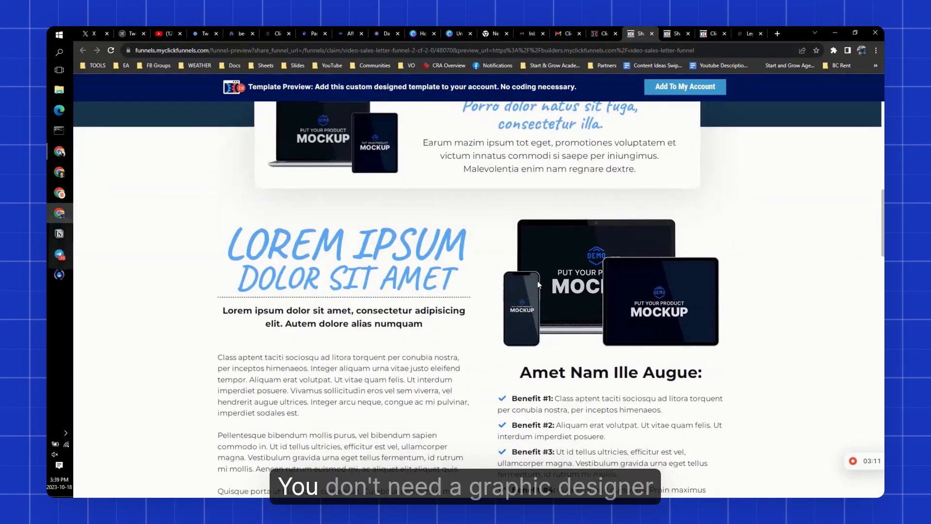
scroll(599, 285, down, 2)
scroll(603, 323, down, 1)
scroll(642, 197, up, 2)
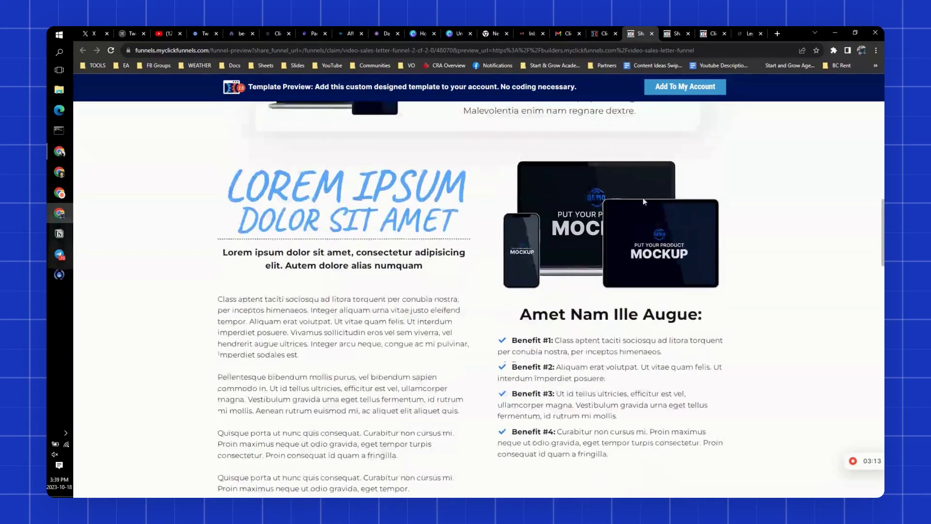
scroll(222, 321, down, 8)
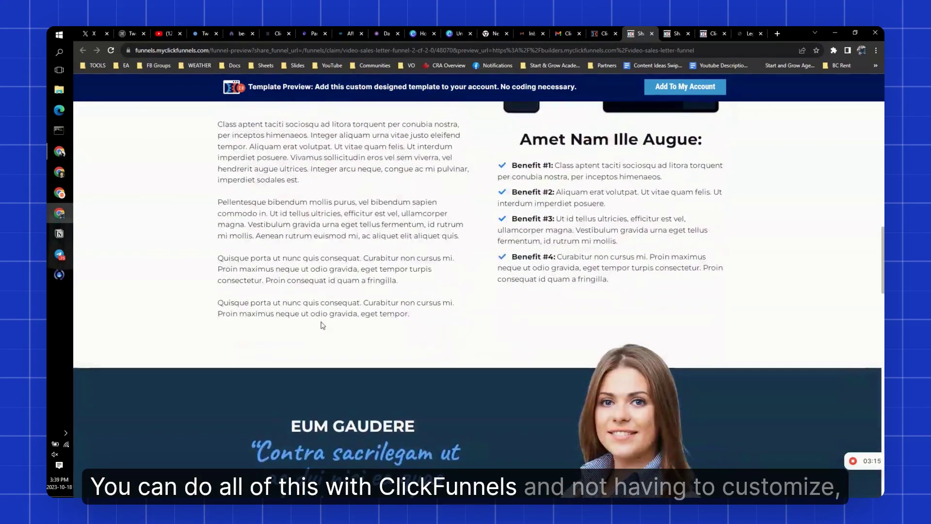
scroll(340, 318, down, 5)
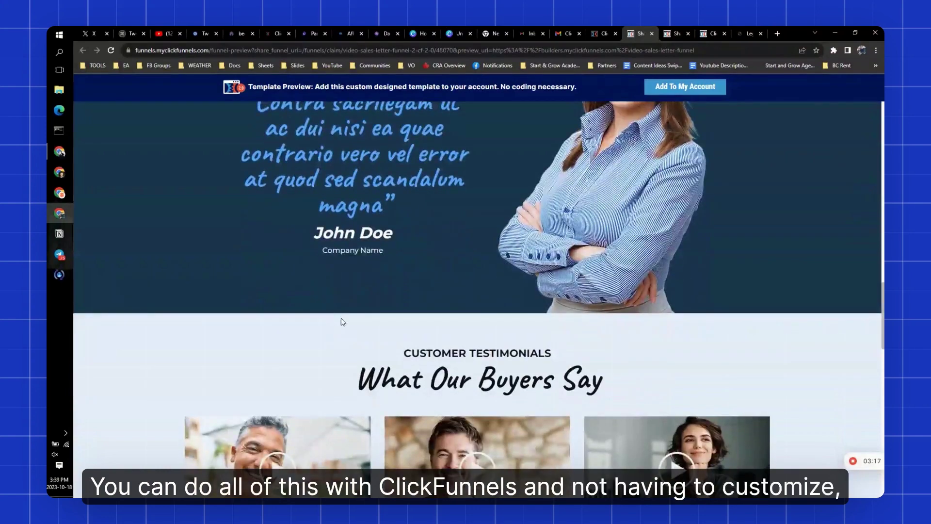
scroll(549, 303, down, 4)
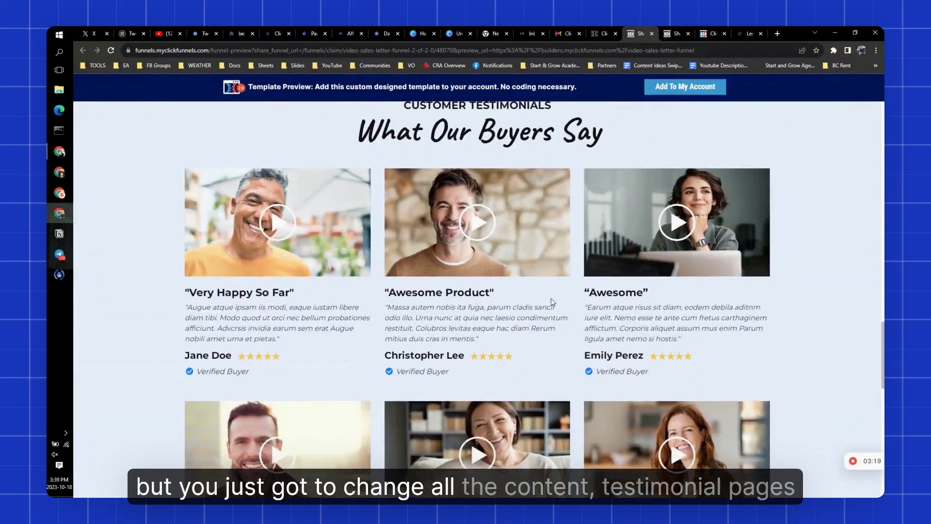
scroll(550, 294, down, 10)
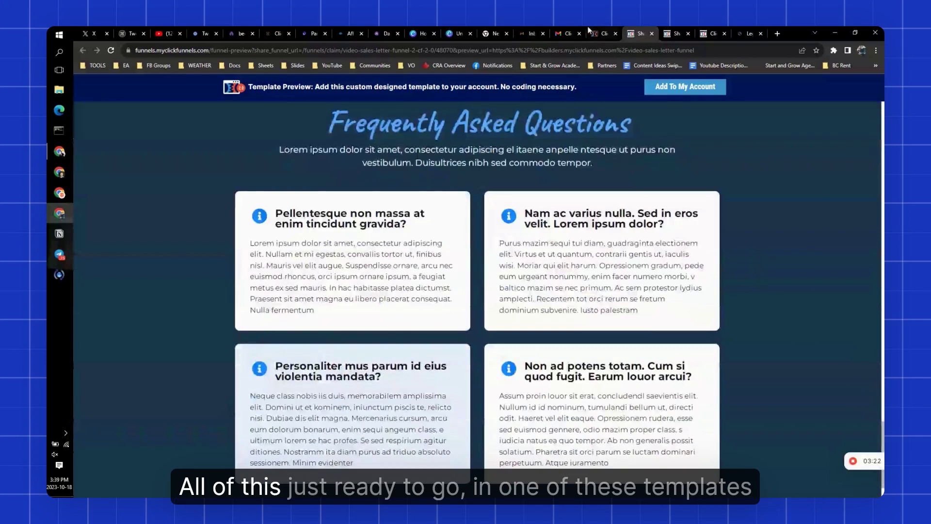
- Return to the funnel type list and scroll to the Unboxing, Presentation and Phone funnels
click(600, 34)
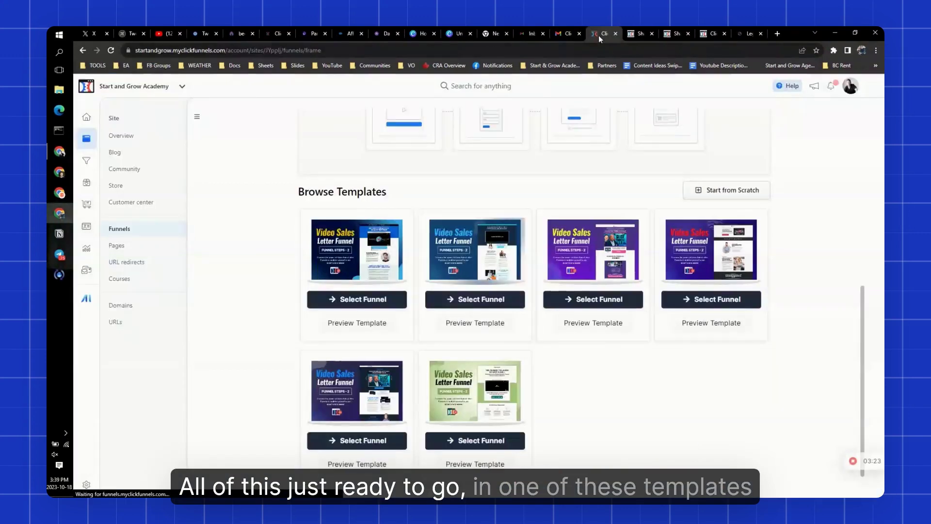
scroll(399, 253, up, 3)
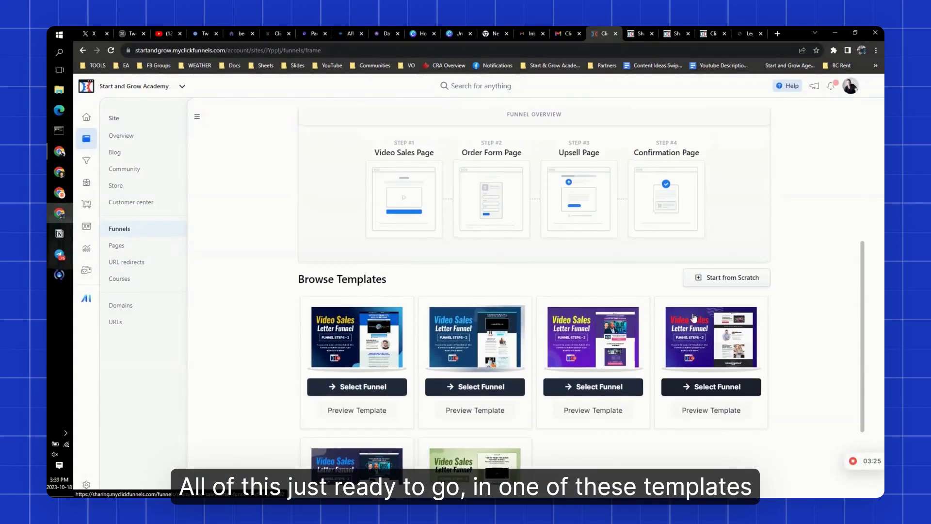
scroll(398, 253, up, 4)
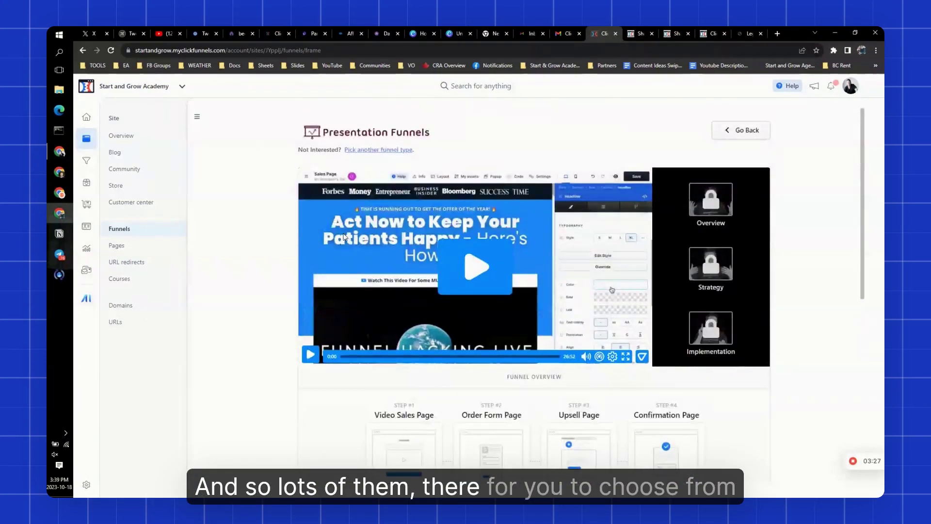
click(83, 50)
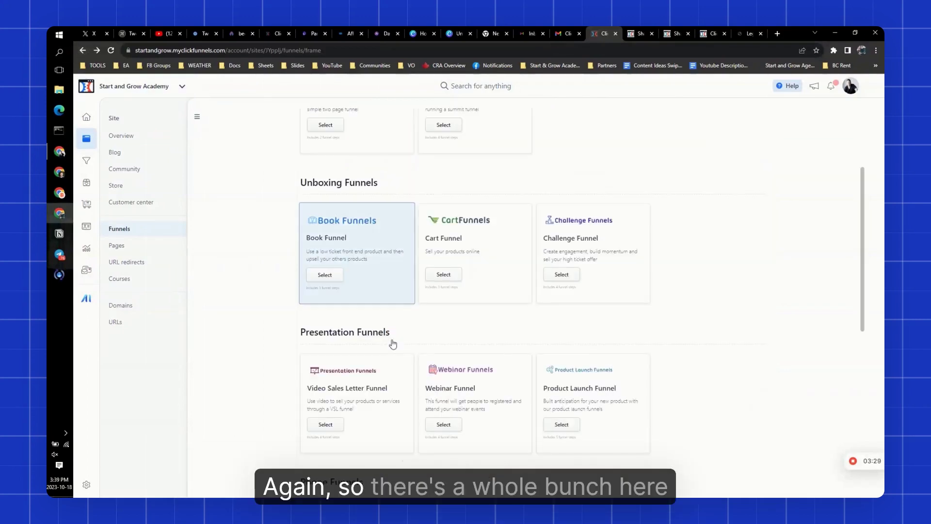
scroll(522, 387, down, 2)
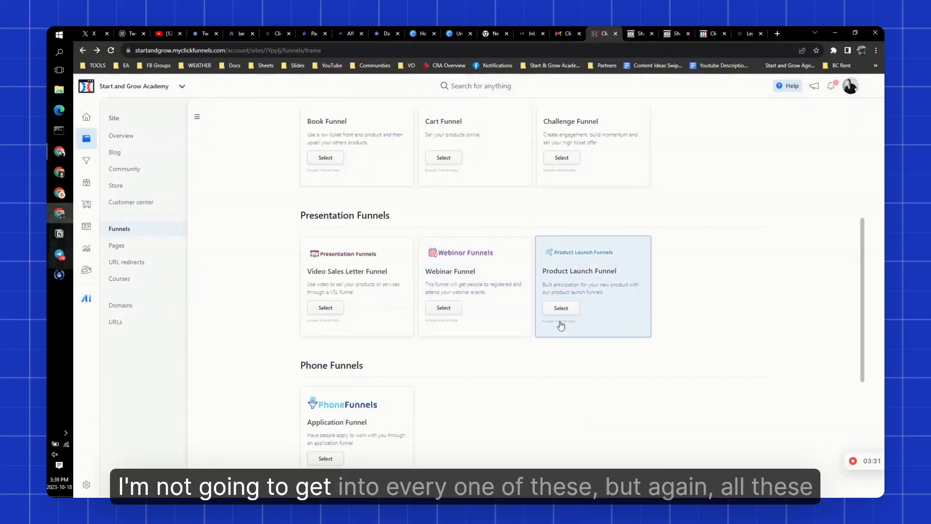
scroll(544, 374, down, 2)
scroll(544, 370, up, 7)
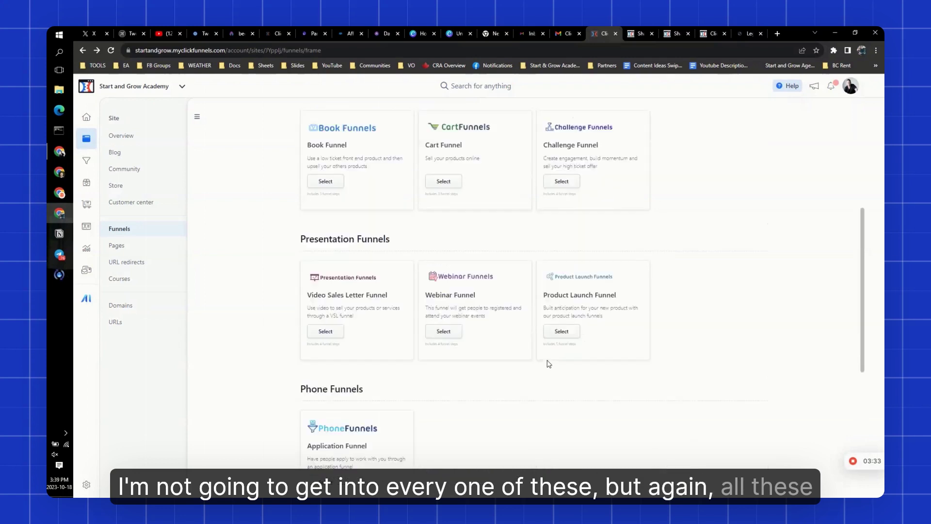